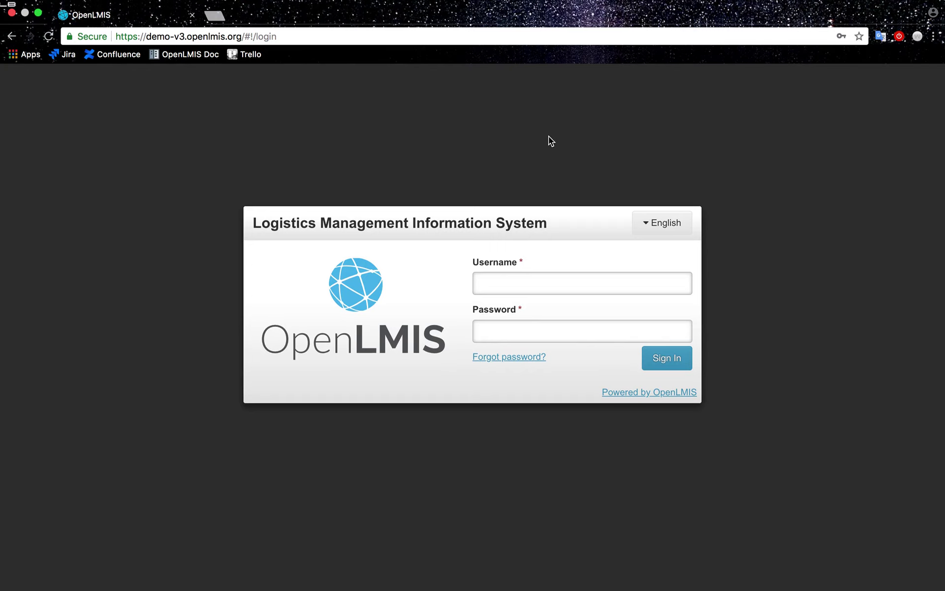
Sign in to the OpenLMIS demo site with the demo user's username and password.
{"action": "left_click", "coordinate": [527, 284]}
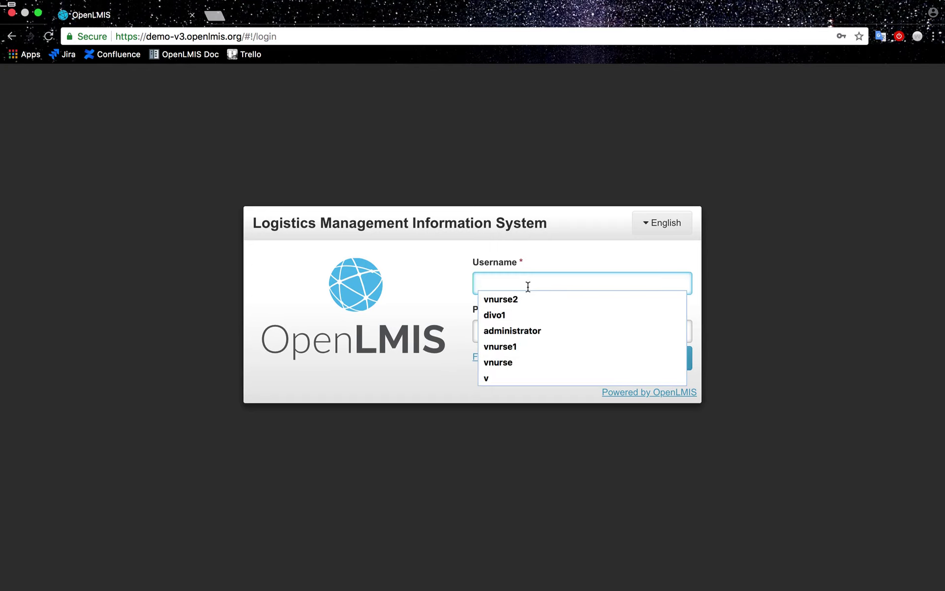
{"action": "type", "text": "divo1"}
{"action": "key", "text": "Tab"}
{"action": "type", "text": "pas"}
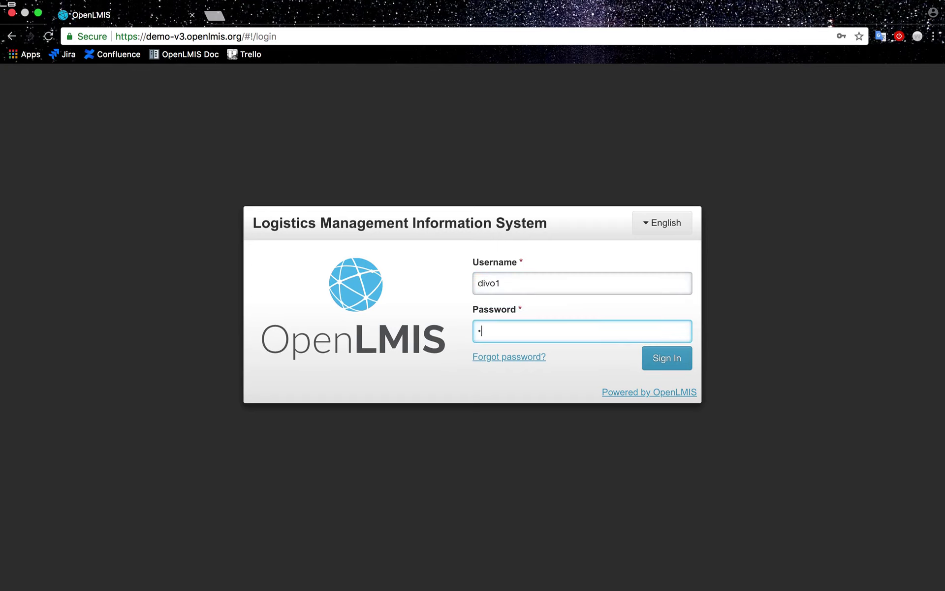
{"action": "type", "text": "sword"}
{"action": "key", "text": "Return"}
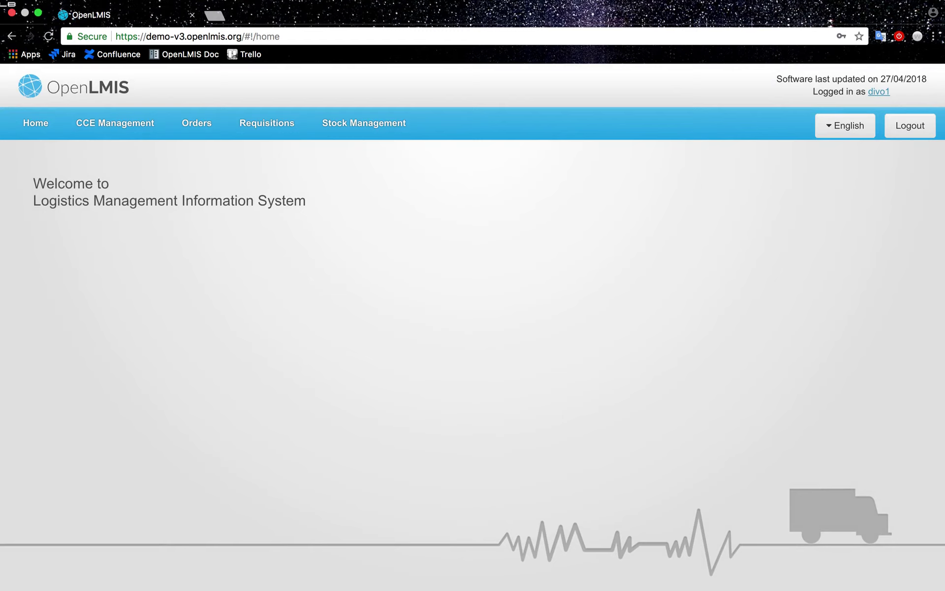
Open Fulfill Orders to list the ORDERED EPI order for N007 - Lurio, Cuamba, Mar2017.
{"action": "left_click", "coordinate": [205, 126]}
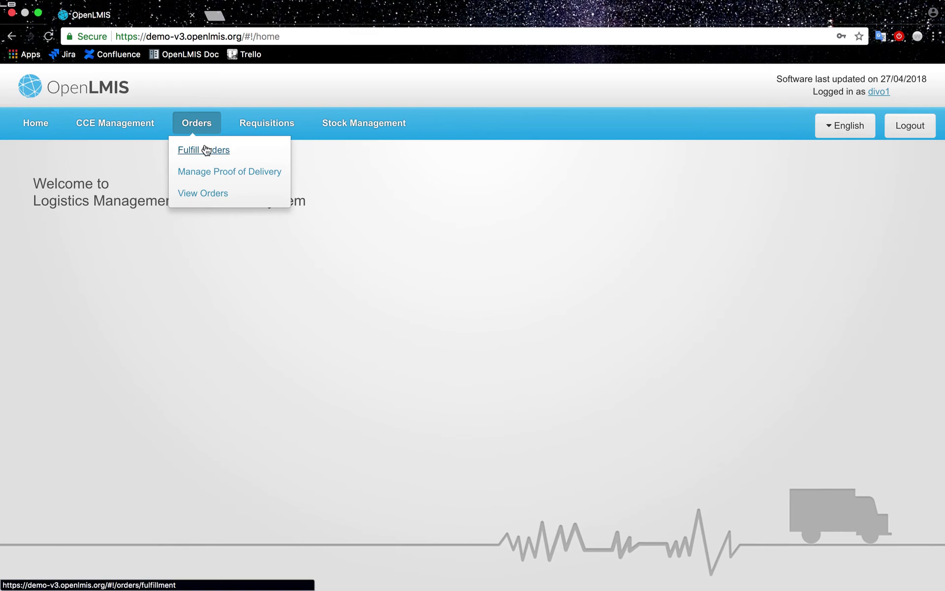
{"action": "left_click", "coordinate": [205, 147]}
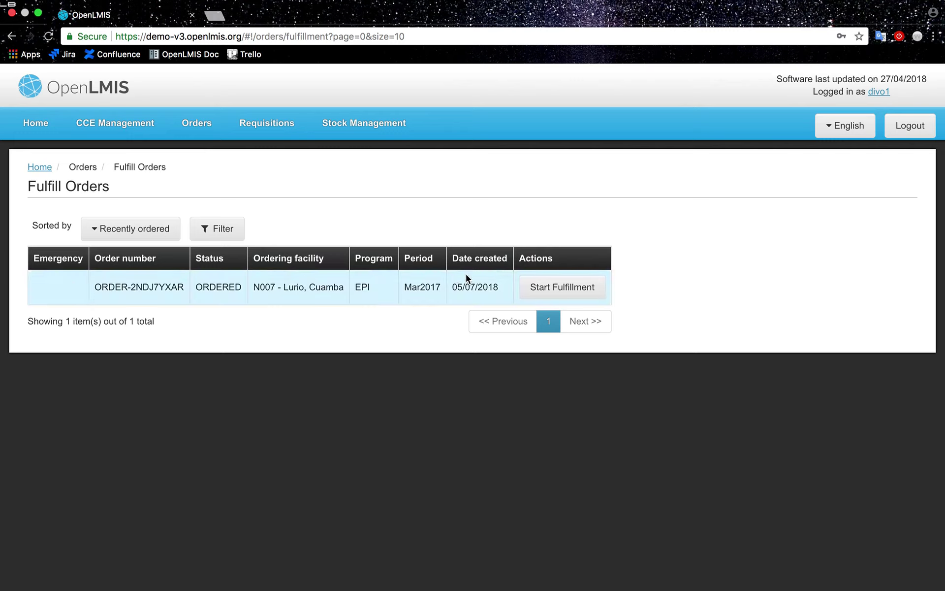
Start fulfilling the Lurio, Cuamba order and check its not fully functioning facility CCE status.
{"action": "left_click", "coordinate": [545, 296]}
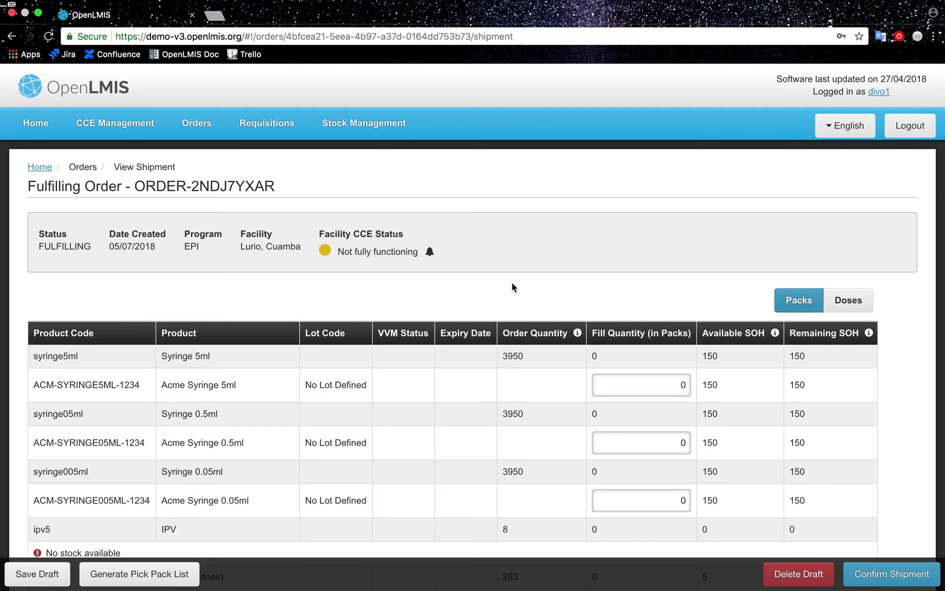
{"action": "mouse_move", "coordinate": [343, 252]}
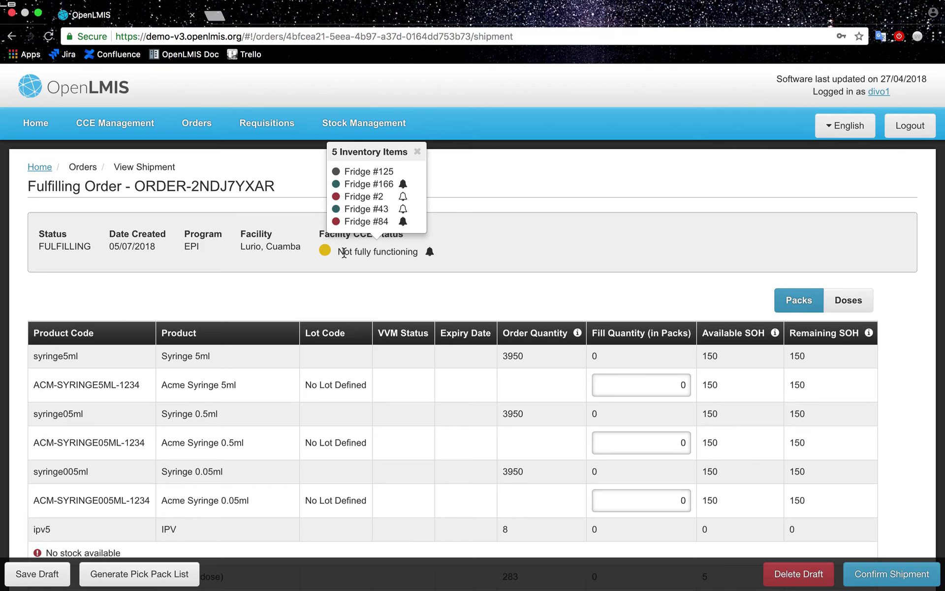
List the EPI cold chain equipment at supervised facility Lurio, Cuamba in CCE Inventory.
{"action": "left_click", "coordinate": [144, 129]}
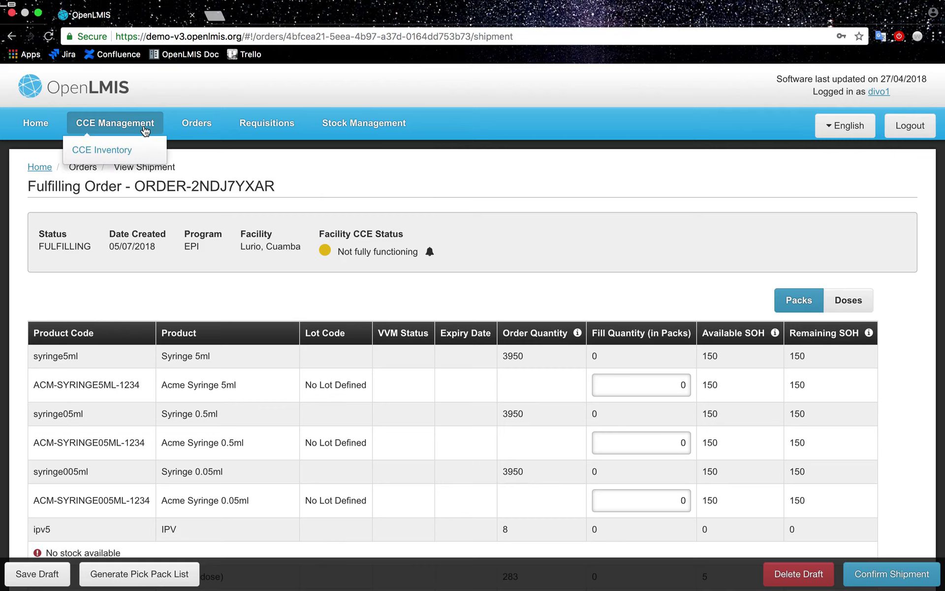
{"action": "left_click", "coordinate": [121, 149]}
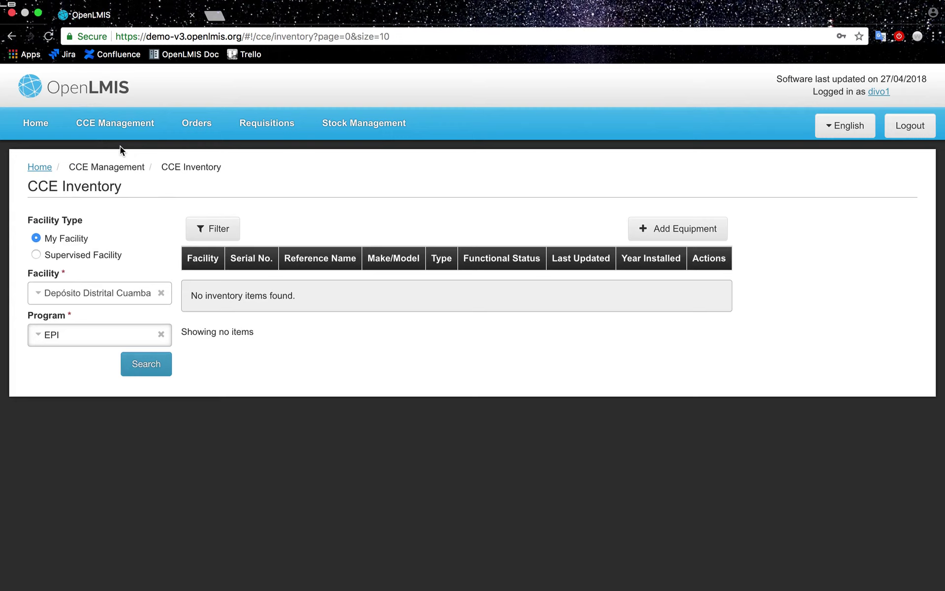
{"action": "left_click", "coordinate": [85, 256]}
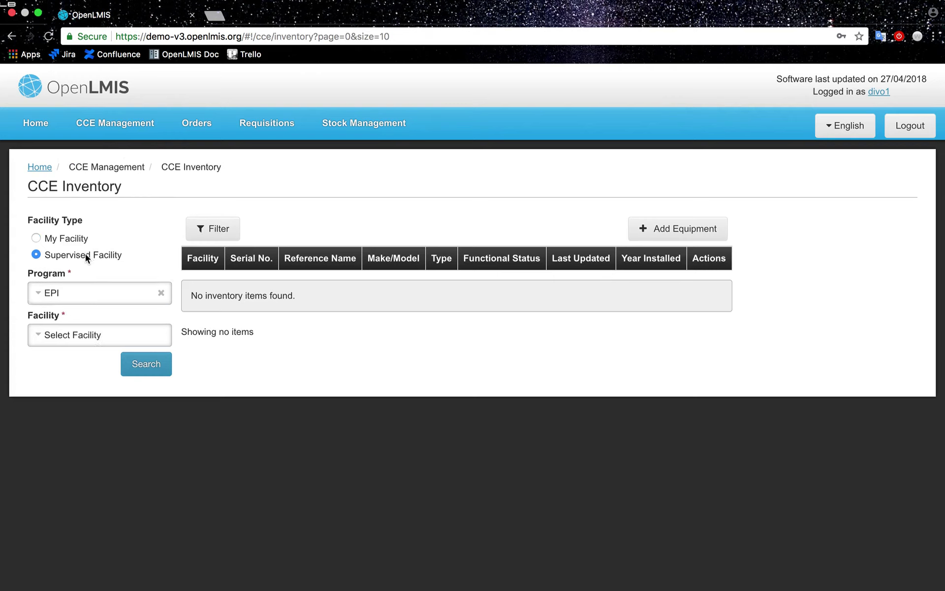
{"action": "left_click", "coordinate": [73, 334]}
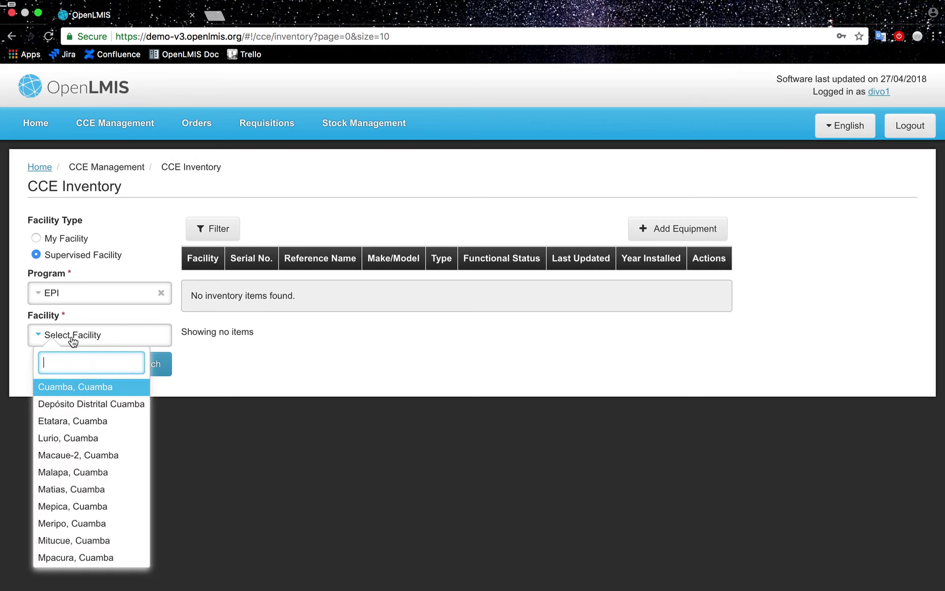
{"action": "left_click", "coordinate": [74, 438]}
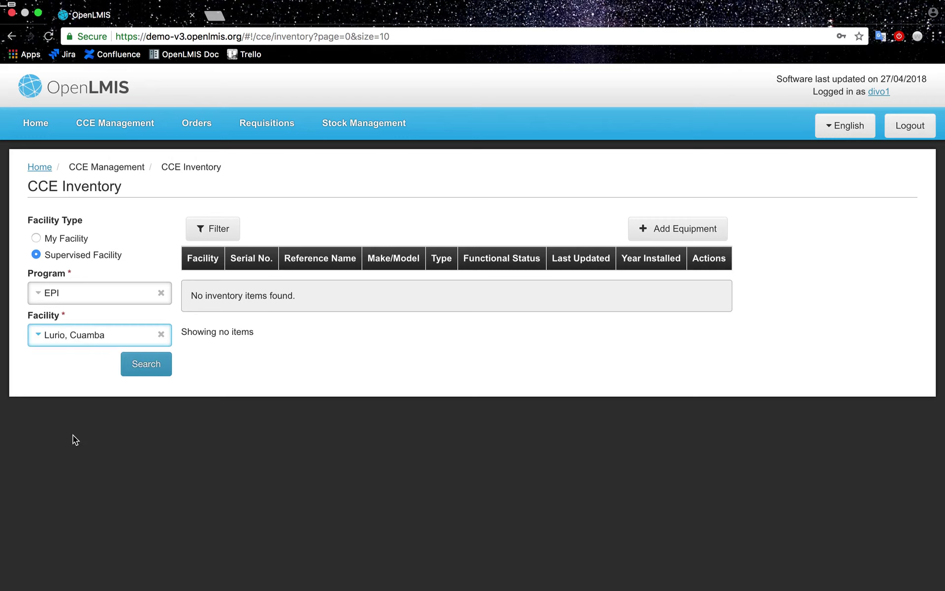
{"action": "left_click", "coordinate": [146, 375]}
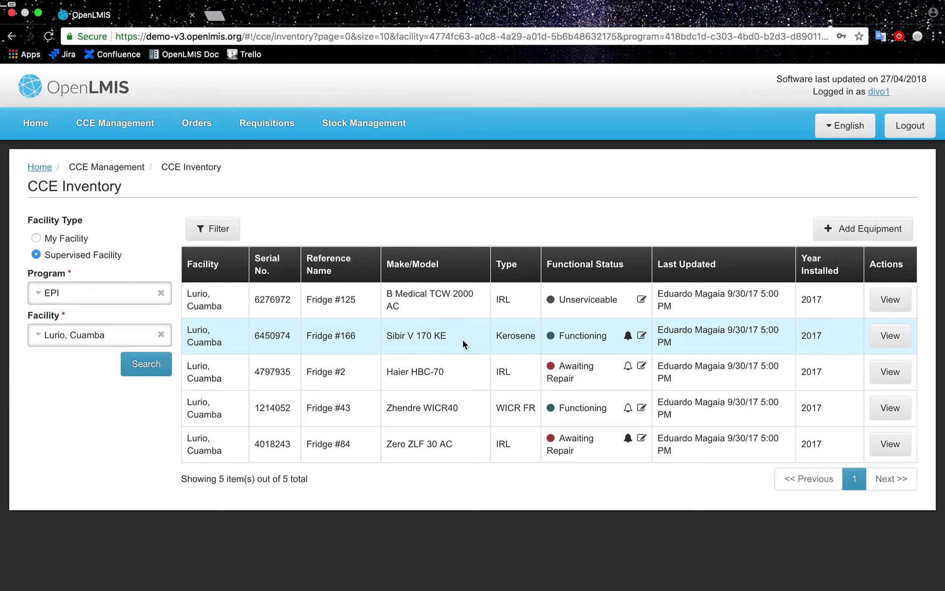
Show Fridge #166's RTM alert: not working, 11% time freezing, 5 alarms.
{"action": "mouse_move", "coordinate": [629, 338]}
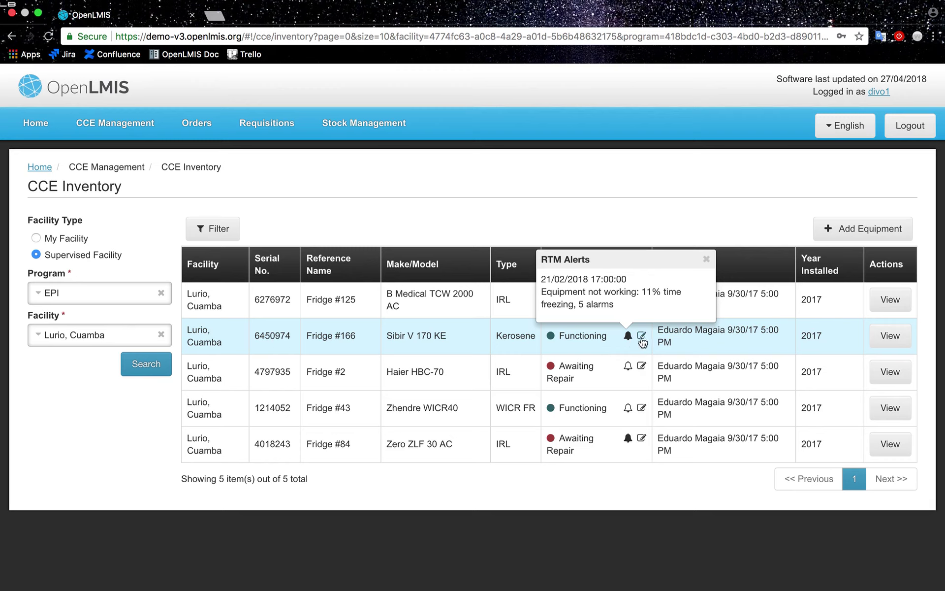
Open Fridge #166's functional status, then load the demo.coldtrace.org weekly dashboard in a new tab.
{"action": "left_click", "coordinate": [640, 336]}
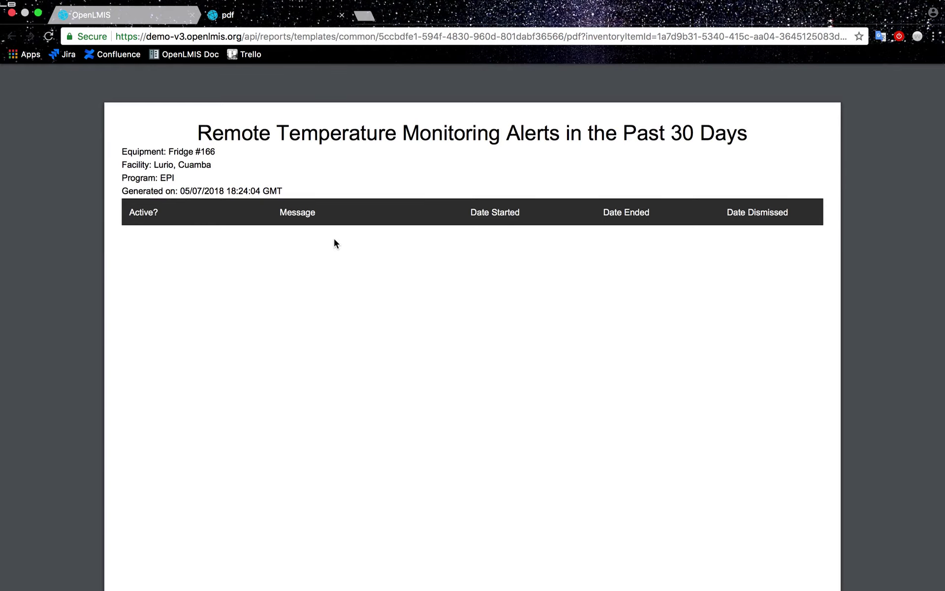
{"action": "left_click", "coordinate": [364, 18]}
{"action": "type", "text": "demo"}
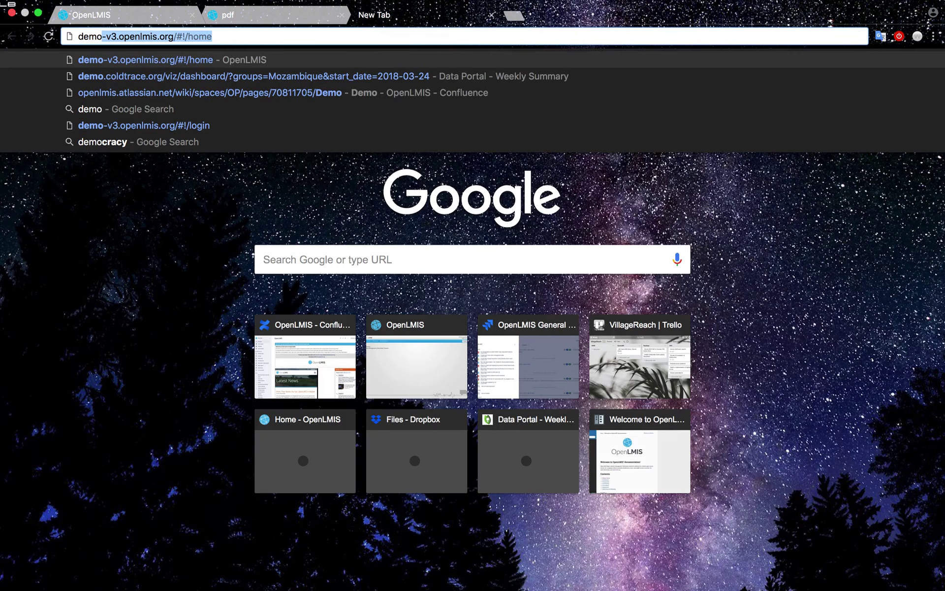
{"action": "key", "text": "Down"}
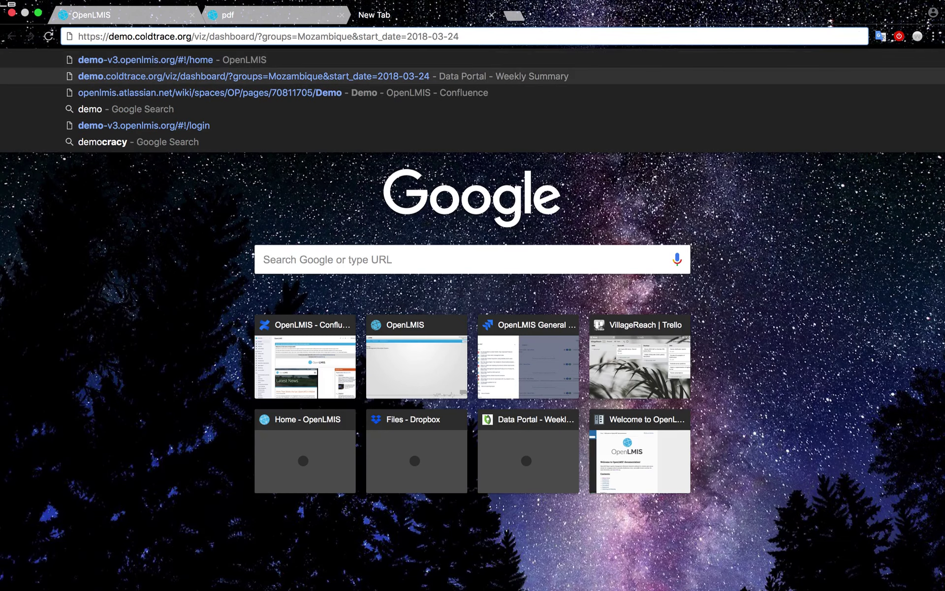
{"action": "key", "text": "Return"}
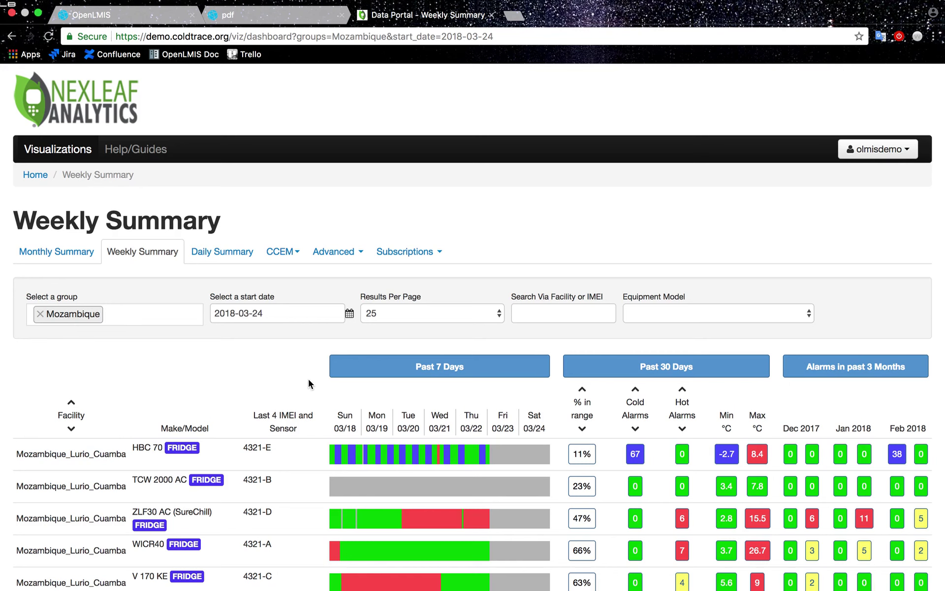
Scroll the Mozambique Weekly Summary to see all five Lurio_Cuamba fridges and the legends.
{"action": "scroll", "coordinate": [309, 383], "scroll_direction": "down", "scroll_amount": 3}
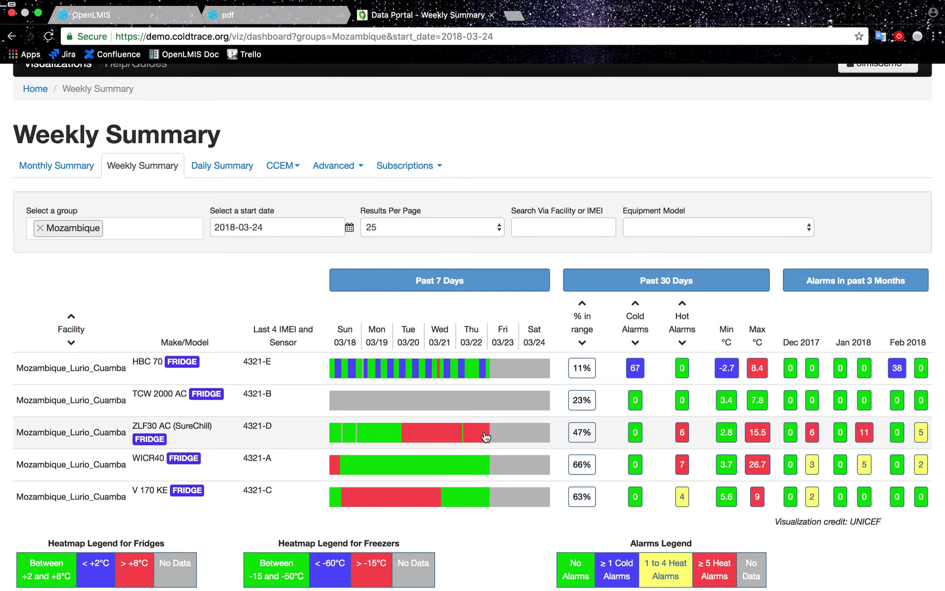
Open and scroll through the 7-day temperature plot for Zero ZLF 30 AC (#84).
{"action": "left_click", "coordinate": [485, 436]}
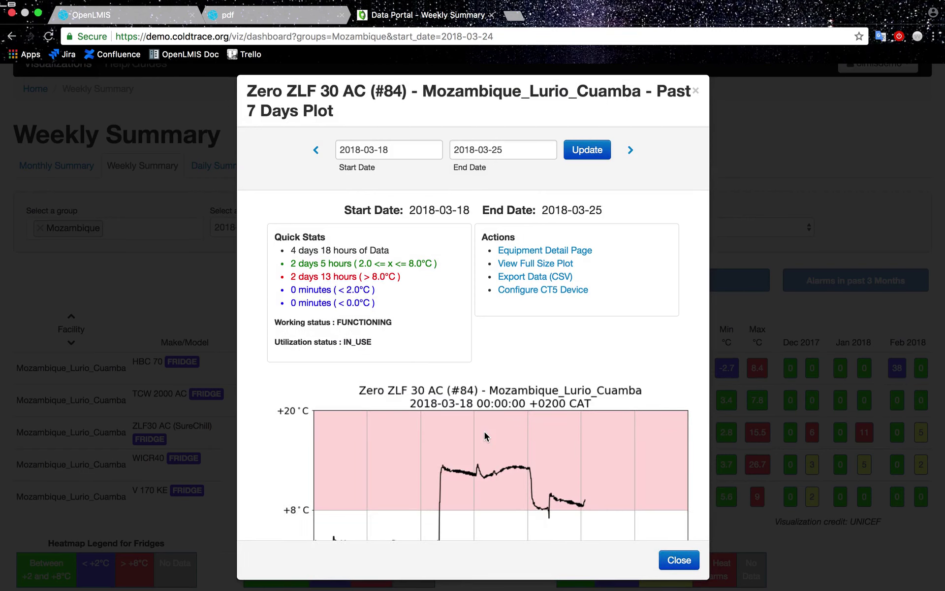
{"action": "scroll", "coordinate": [499, 398], "scroll_direction": "down", "scroll_amount": 5}
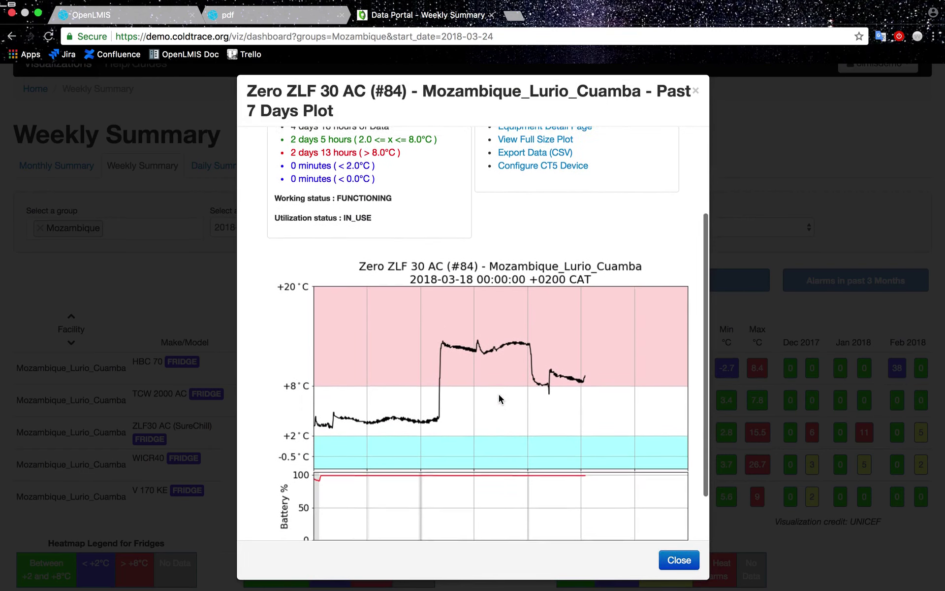
{"action": "scroll", "coordinate": [500, 397], "scroll_direction": "down", "scroll_amount": 1}
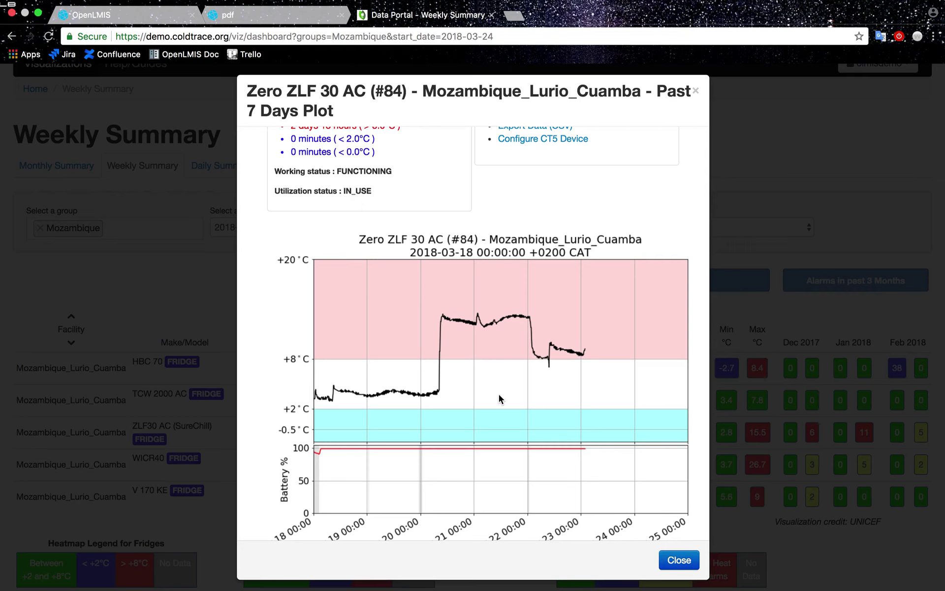
Close the ColdTrace dashboard and alert report, and dismiss Fridge #166's active alert.
{"action": "left_click", "coordinate": [491, 14]}
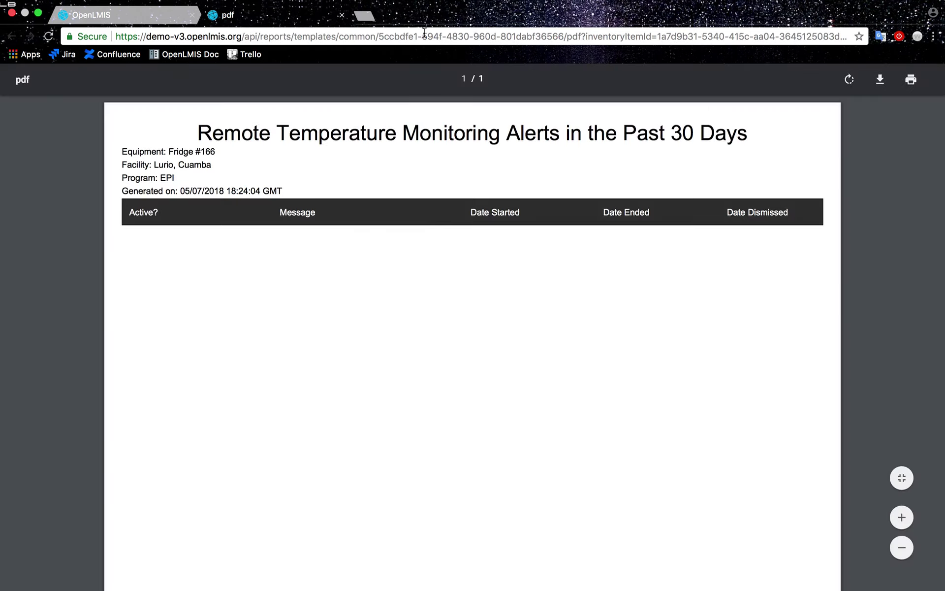
{"action": "left_click", "coordinate": [341, 15]}
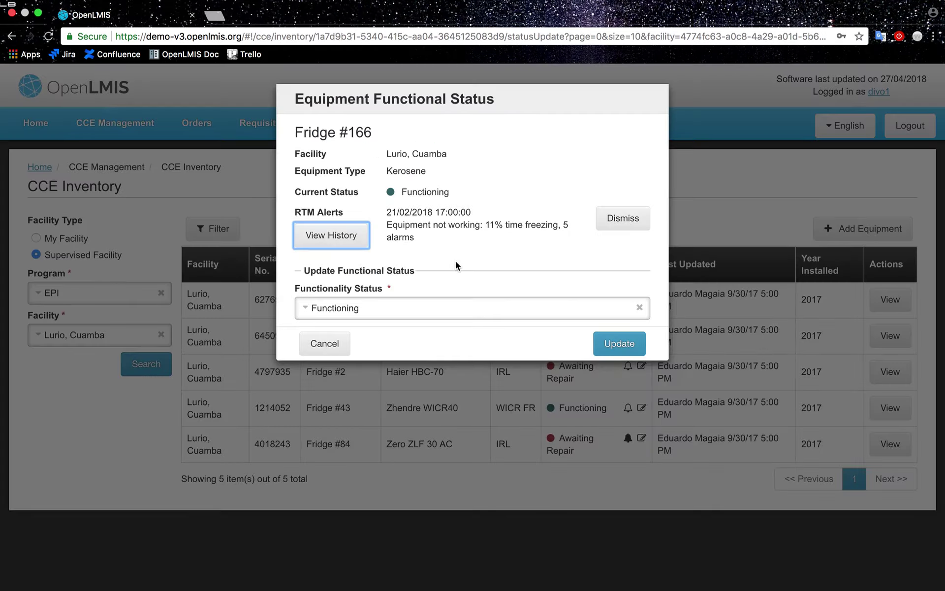
{"action": "left_click", "coordinate": [610, 226]}
Set Fridge #166 to Awaiting Repair with reason Needs Spare Parts and save.
{"action": "left_click", "coordinate": [465, 307]}
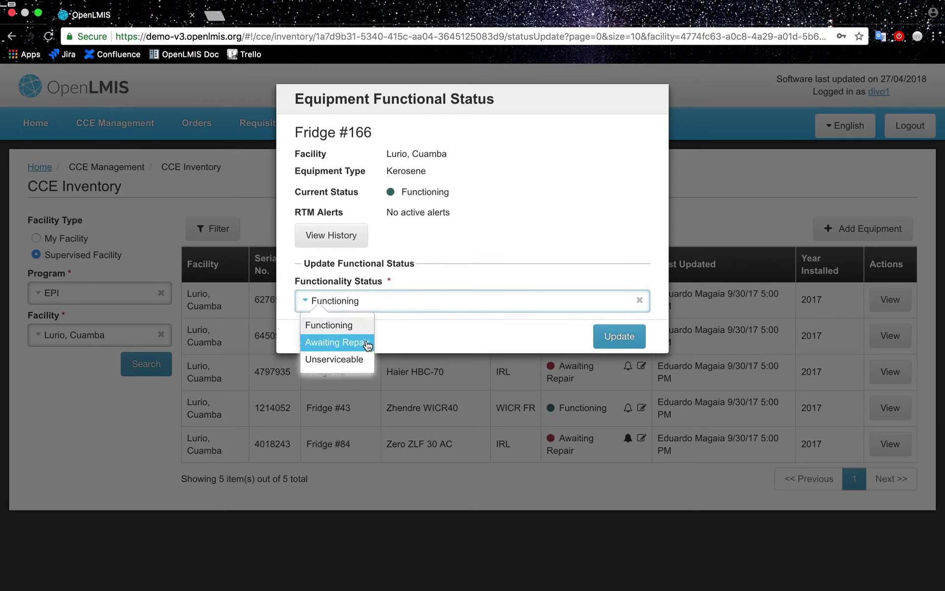
{"action": "left_click", "coordinate": [337, 342]}
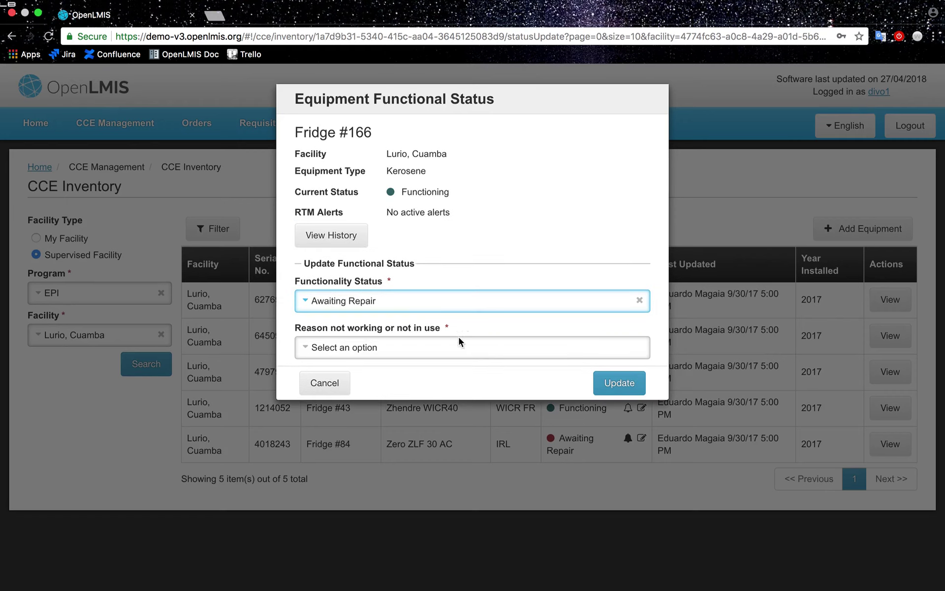
{"action": "left_click", "coordinate": [486, 353]}
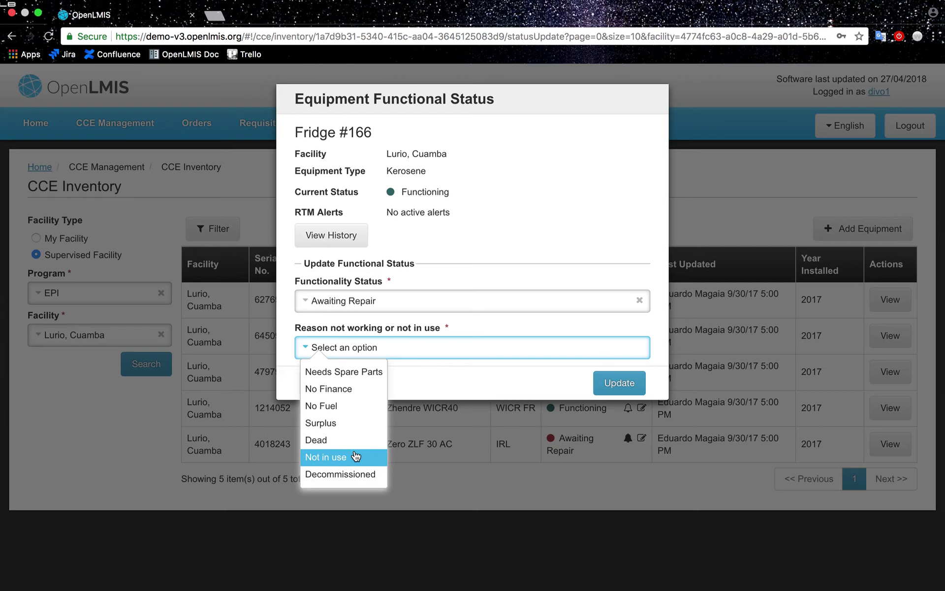
{"action": "left_click", "coordinate": [360, 374]}
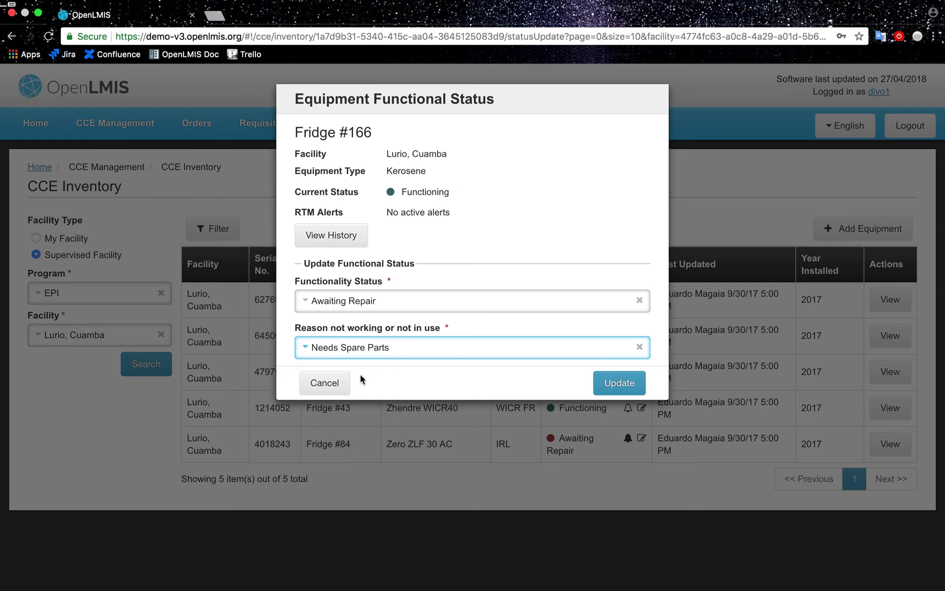
{"action": "left_click", "coordinate": [622, 383]}
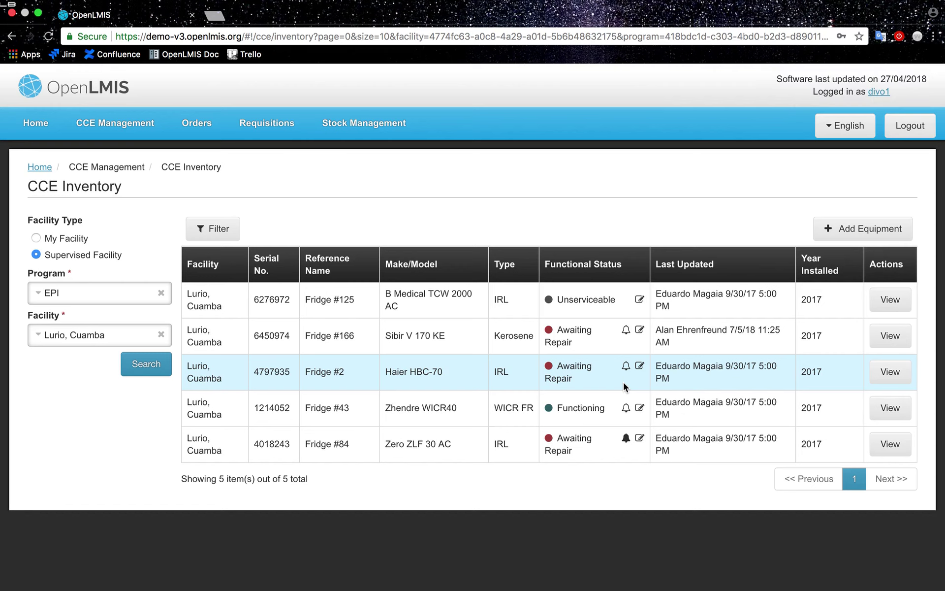
Return to Fulfill Orders and continue fulfilling ORDER-2NDJ7YXAR.
{"action": "mouse_move", "coordinate": [207, 131]}
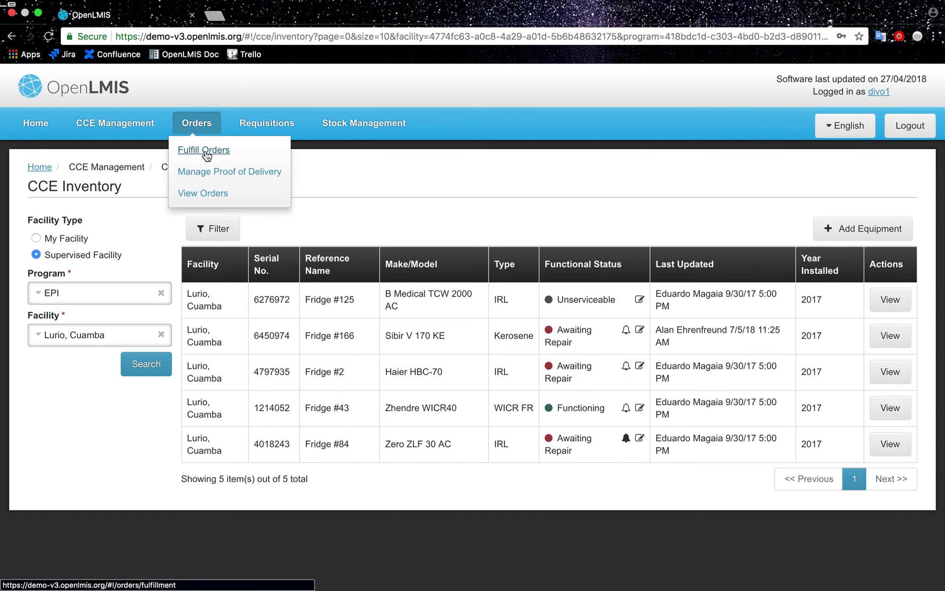
{"action": "left_click", "coordinate": [203, 150]}
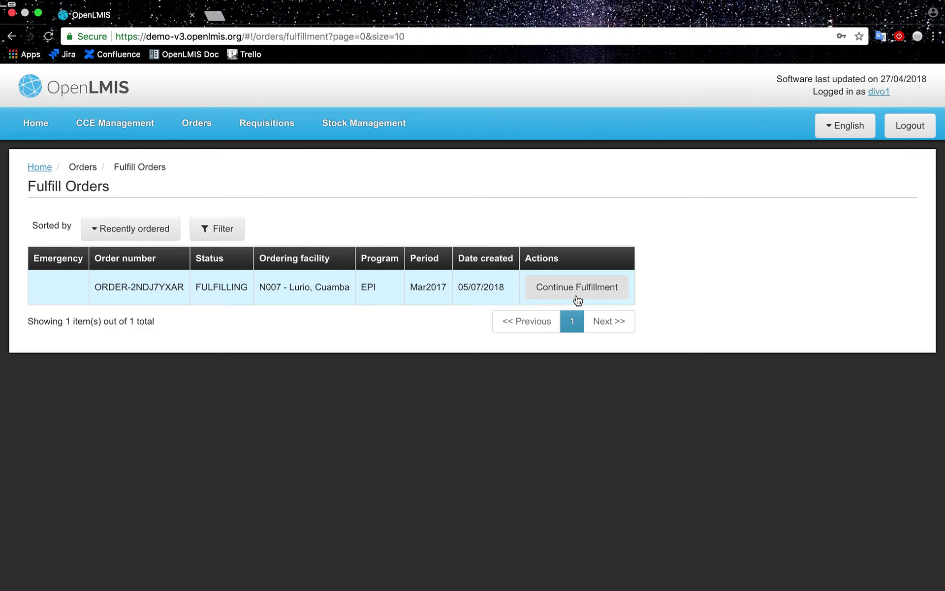
{"action": "left_click", "coordinate": [576, 295]}
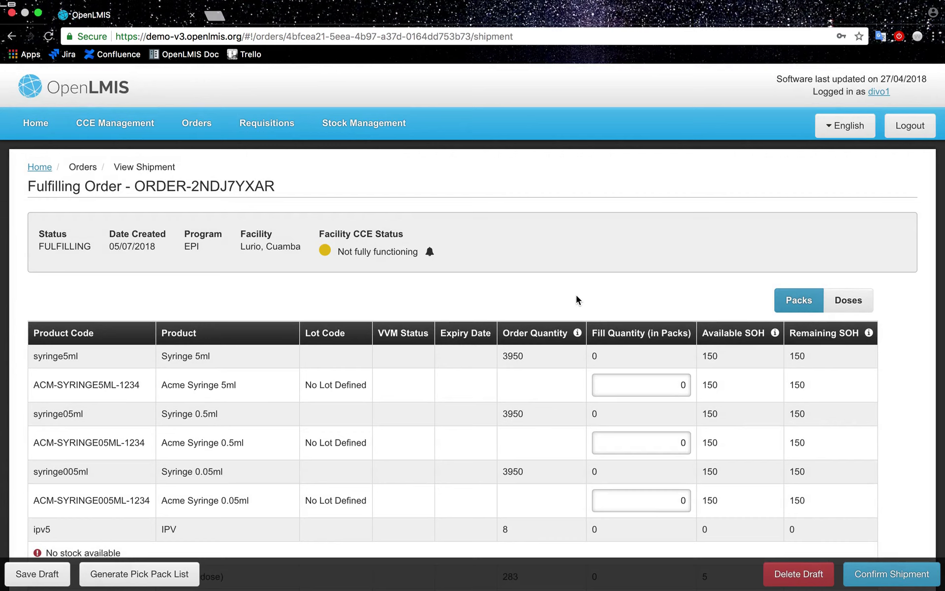
Switch the fill quantities display to doses and back to packs.
{"action": "scroll", "coordinate": [544, 319], "scroll_direction": "down", "scroll_amount": 3}
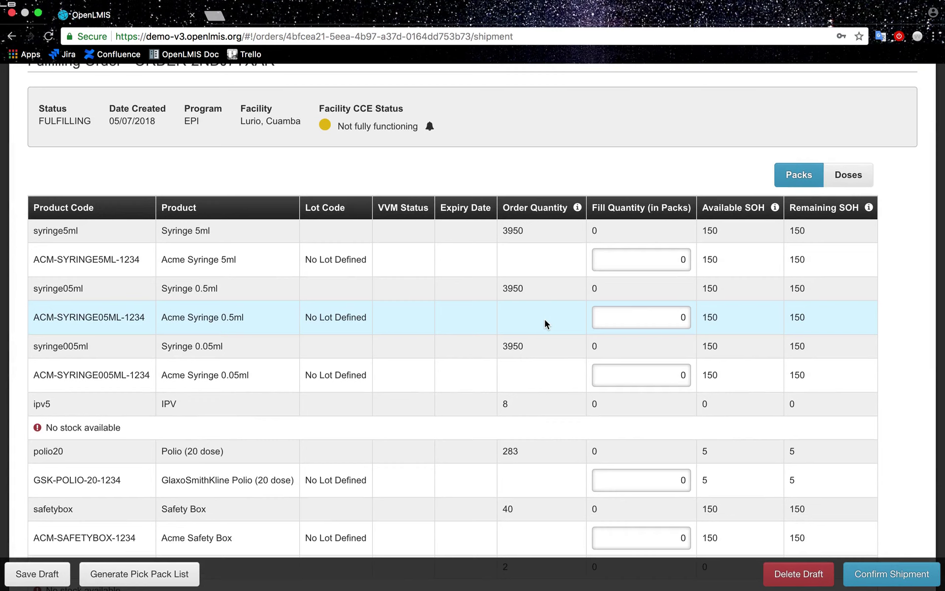
{"action": "left_click", "coordinate": [852, 176]}
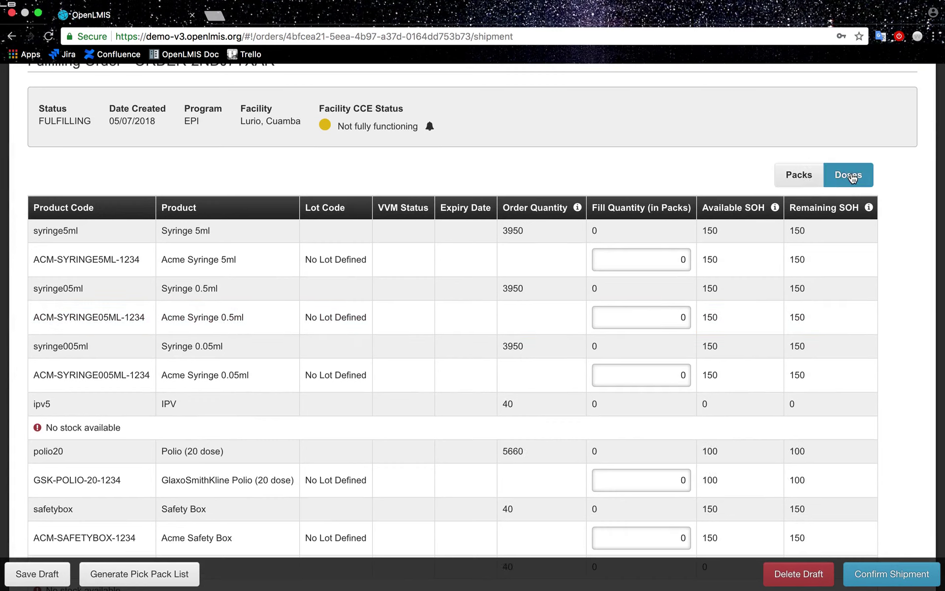
{"action": "left_click", "coordinate": [811, 179]}
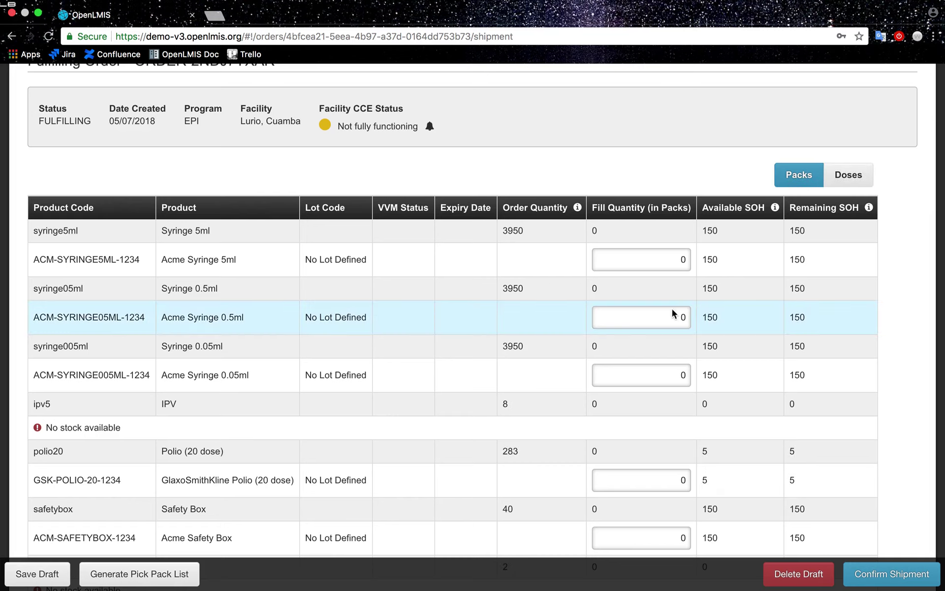
Enter fill quantities of 120 for Acme Syringe 5ml and 120 for Syringe 0.5ml.
{"action": "left_click", "coordinate": [671, 262]}
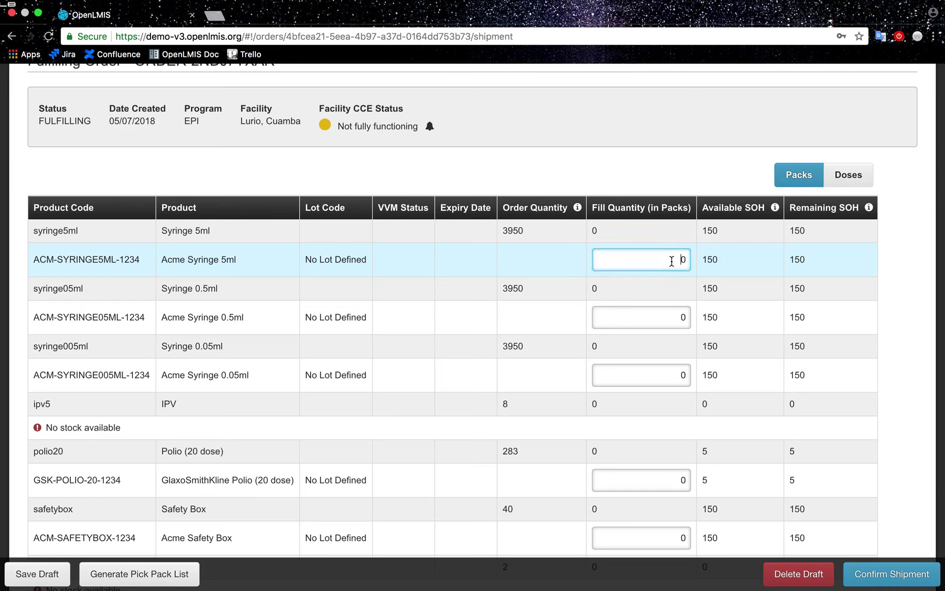
{"action": "key", "text": "BackSpace"}
{"action": "type", "text": "160"}
{"action": "key", "text": "BackSpace"}
{"action": "type", "text": "2"}
{"action": "left_click", "coordinate": [677, 317]}
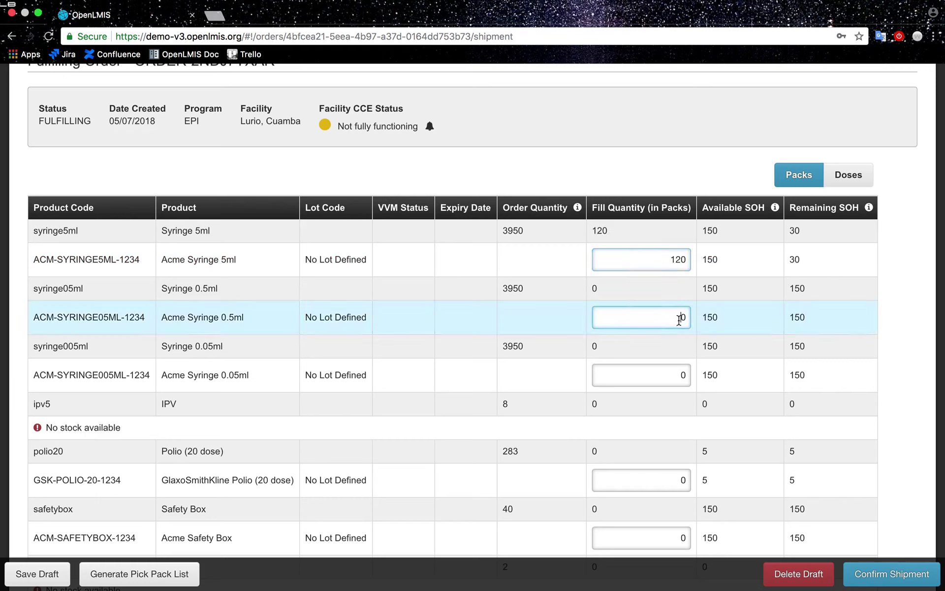
{"action": "key", "text": "BackSpace"}
{"action": "type", "text": "120"}
Enter 110 for Acme Syringe 0.05ml and clear the Polio fill quantity.
{"action": "left_click", "coordinate": [677, 374]}
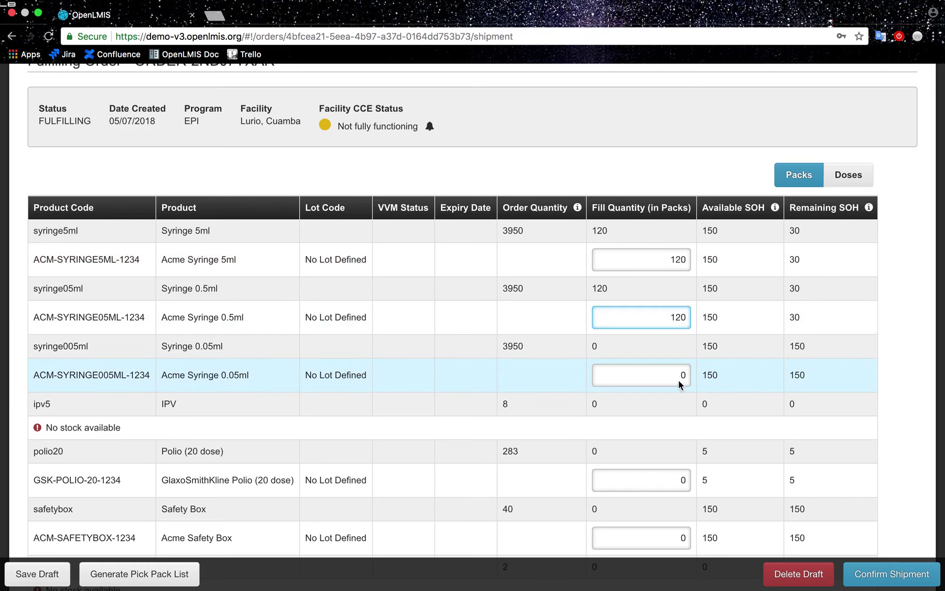
{"action": "key", "text": "BackSpace"}
{"action": "type", "text": "11"}
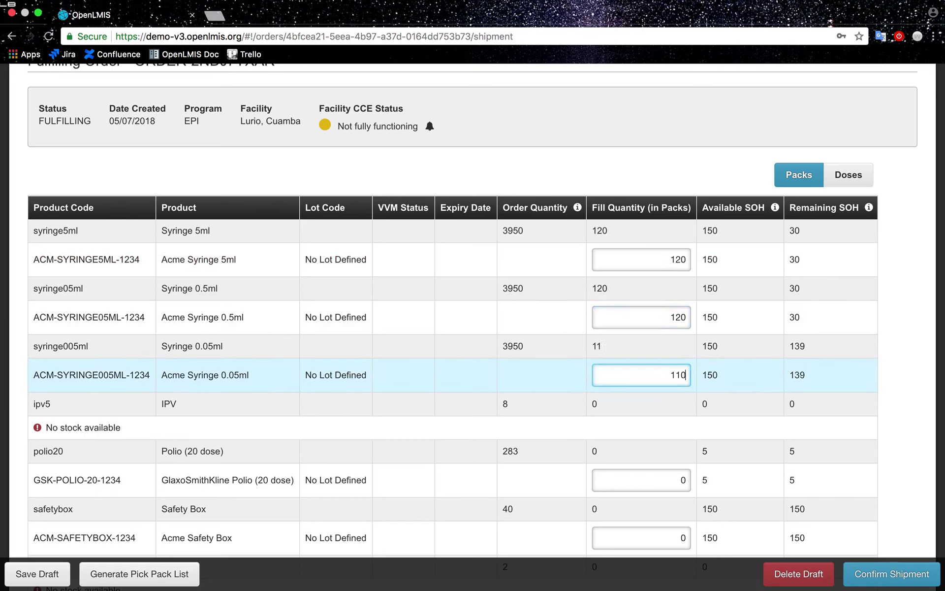
{"action": "type", "text": "0"}
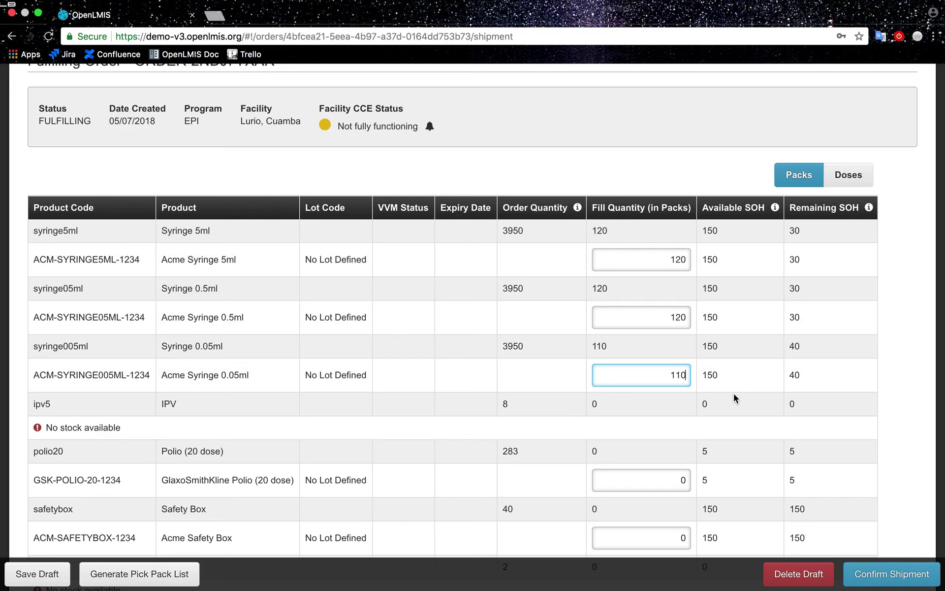
{"action": "left_click", "coordinate": [680, 478]}
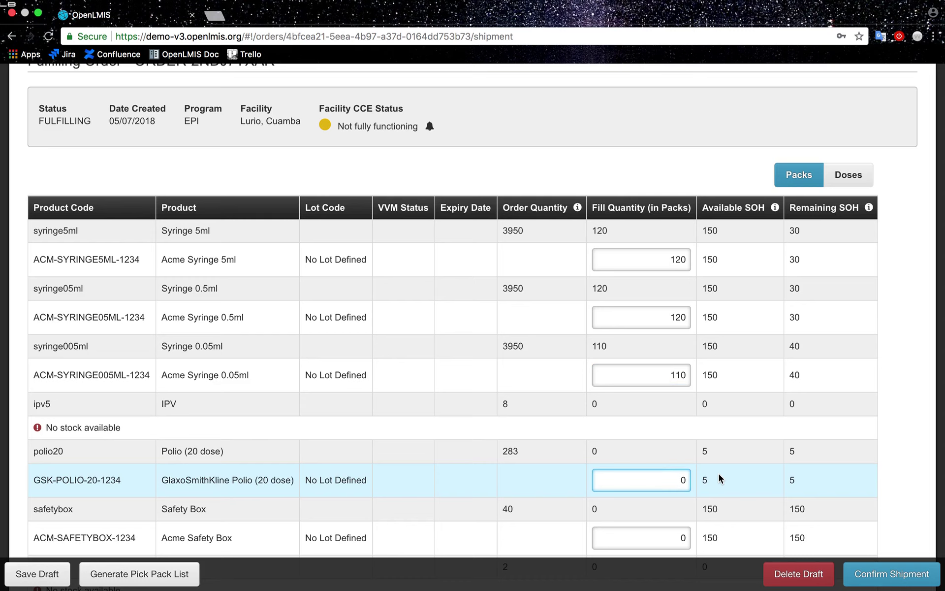
{"action": "key", "text": "BackSpace"}
Enter 3 for Polio, review the Pick Pack List PDF, and return to the ORDER-2NDJ7YXAR shipment page.
{"action": "type", "text": "3"}
{"action": "scroll", "coordinate": [552, 478], "scroll_direction": "down", "scroll_amount": 1}
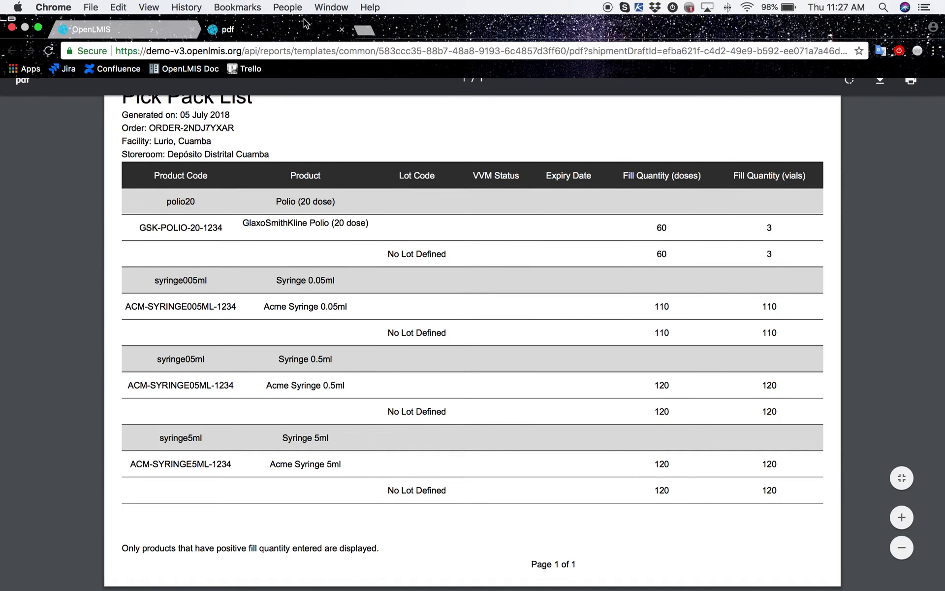
{"action": "left_click", "coordinate": [155, 30]}
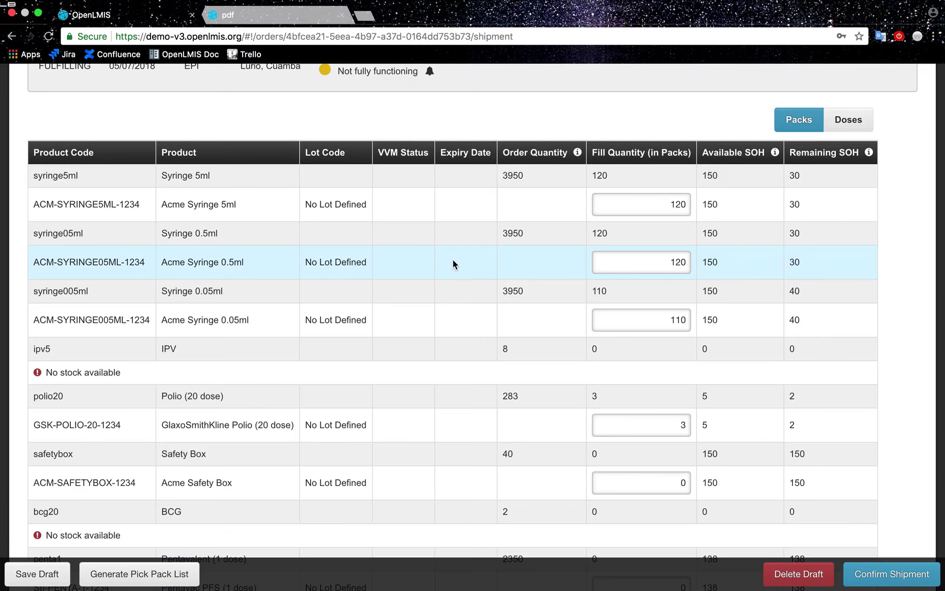
Confirm shipment of ORDER-2NDJ7YXAR and agree to fulfil the order and notify the facility.
{"action": "scroll", "coordinate": [512, 273], "scroll_direction": "up", "scroll_amount": 1}
{"action": "scroll", "coordinate": [515, 274], "scroll_direction": "down", "scroll_amount": 4}
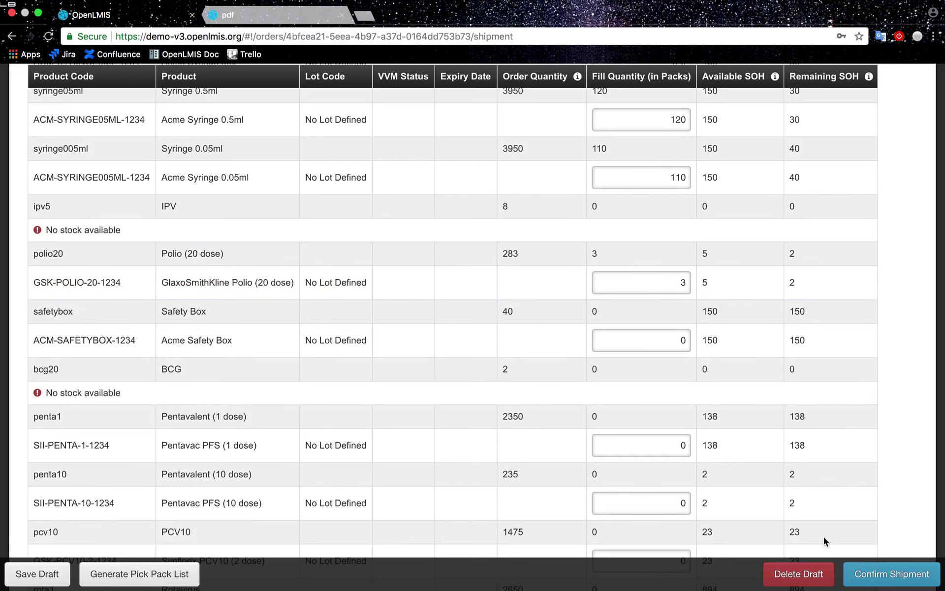
{"action": "left_click", "coordinate": [889, 577]}
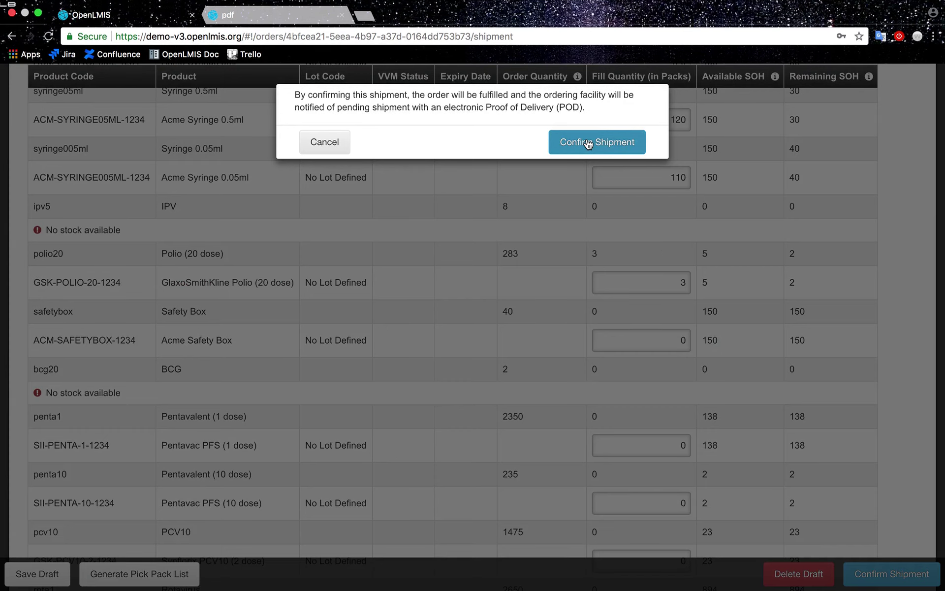
{"action": "left_click", "coordinate": [587, 143]}
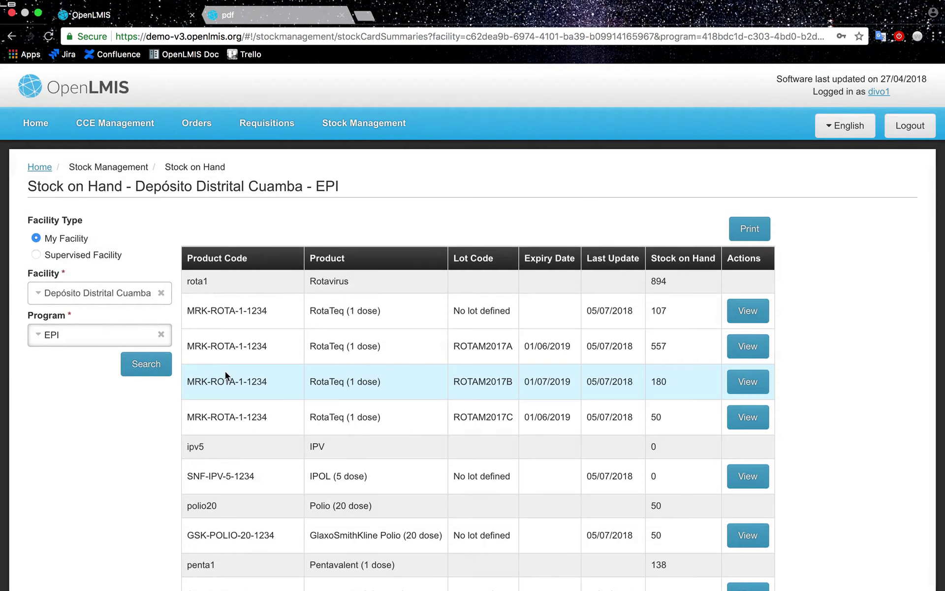
Open the IPOL (5 dose) stock card from the Depósito Distrital Cuamba - EPI stock list.
{"action": "scroll", "coordinate": [226, 374], "scroll_direction": "down", "scroll_amount": 1}
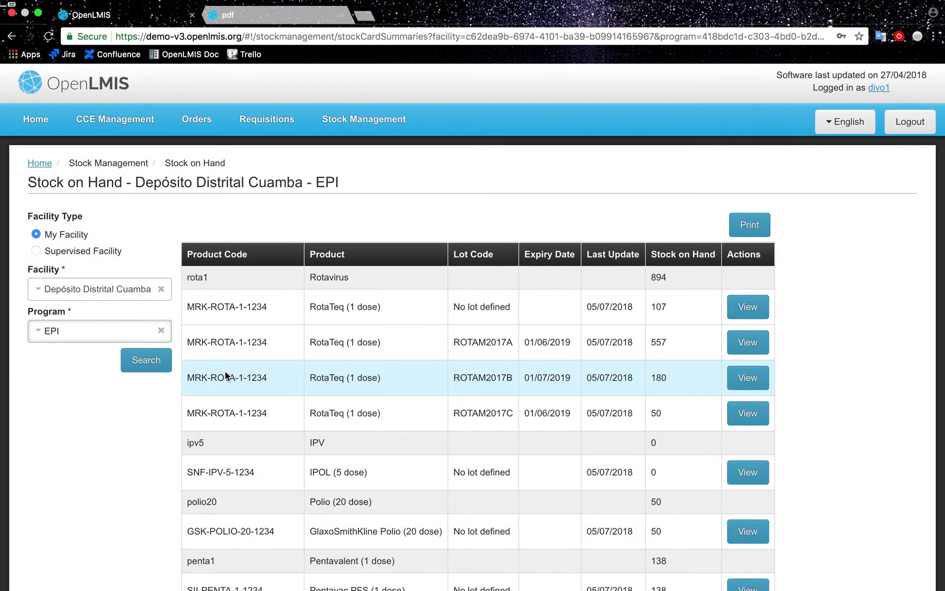
{"action": "scroll", "coordinate": [225, 375], "scroll_direction": "down", "scroll_amount": 5}
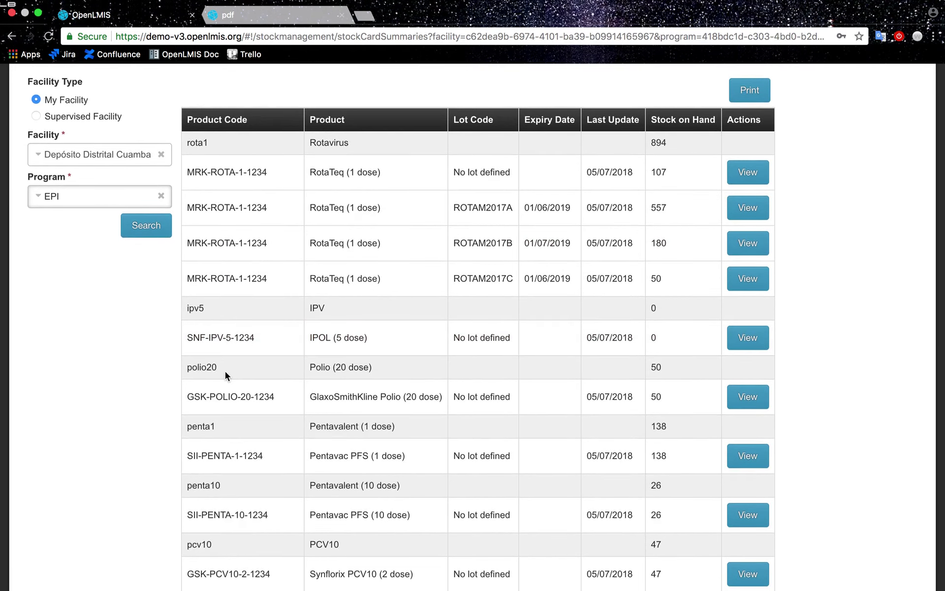
{"action": "left_click", "coordinate": [730, 339]}
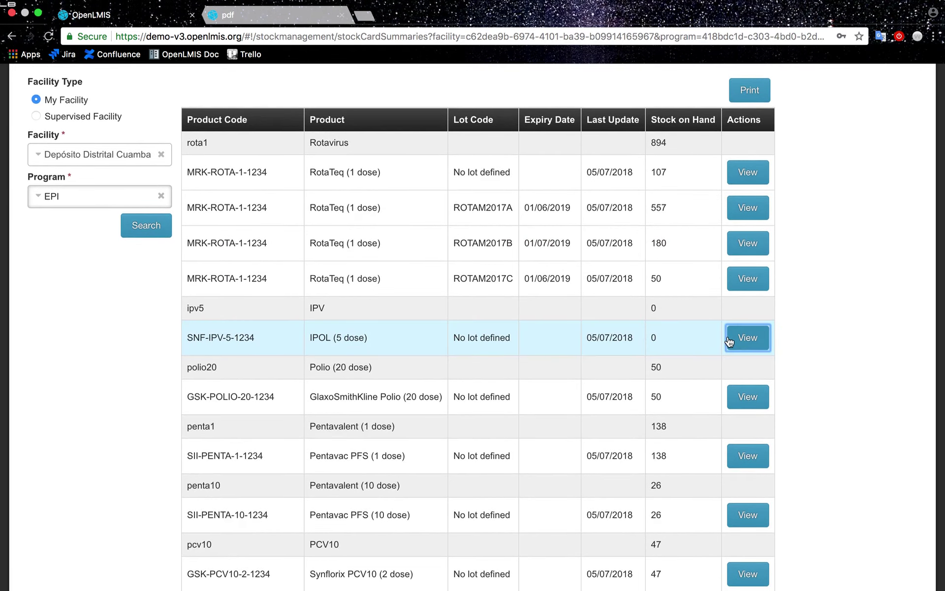